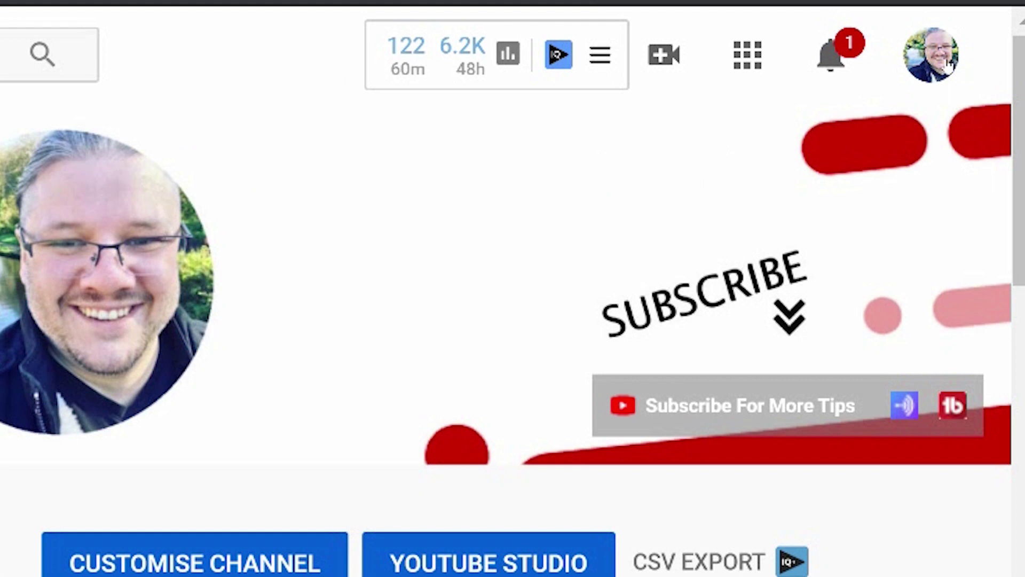
Switch from the YouTube channel page to the YouTube Studio dashboard via the account menu.
{"action": "left_click", "coordinate": [988, 47]}
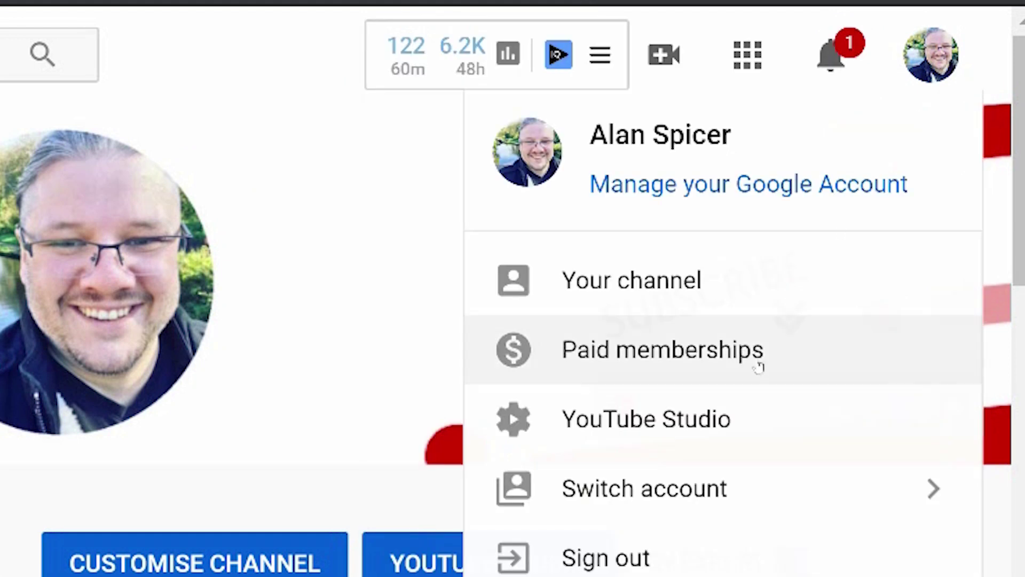
{"action": "left_click", "coordinate": [700, 439]}
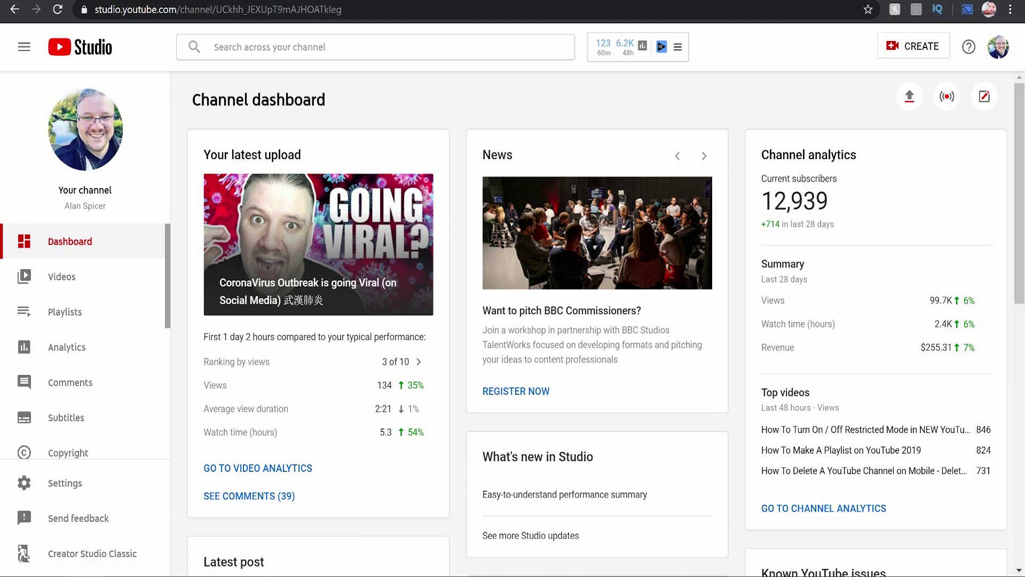
Open the Details page of 'How to Use Copyrighted Music on Youtube' from the Videos list.
{"action": "scroll", "coordinate": [988, 137], "scroll_direction": "down", "scroll_amount": 5}
{"action": "scroll", "coordinate": [988, 138], "scroll_direction": "up", "scroll_amount": 5}
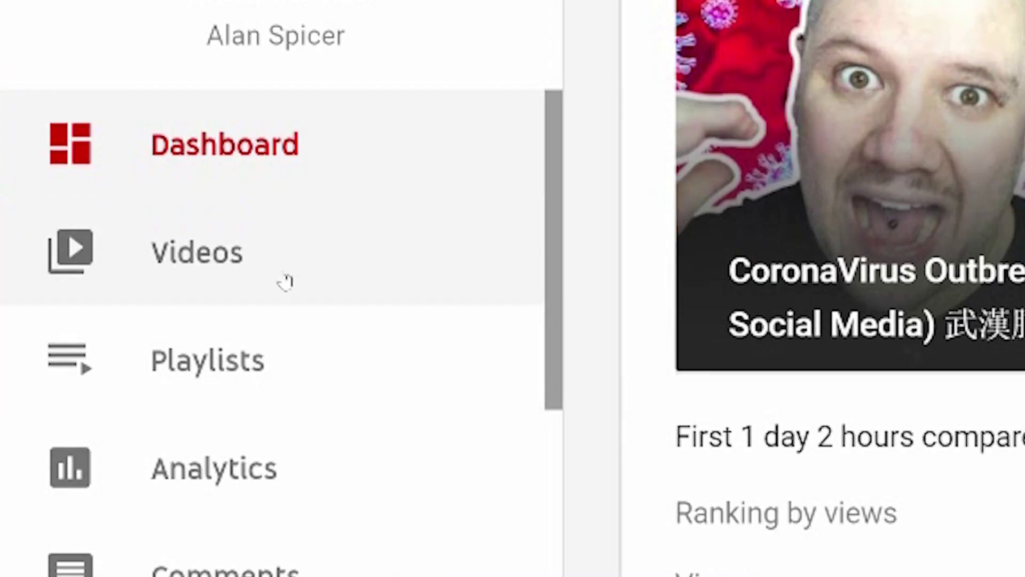
{"action": "left_click", "coordinate": [286, 282]}
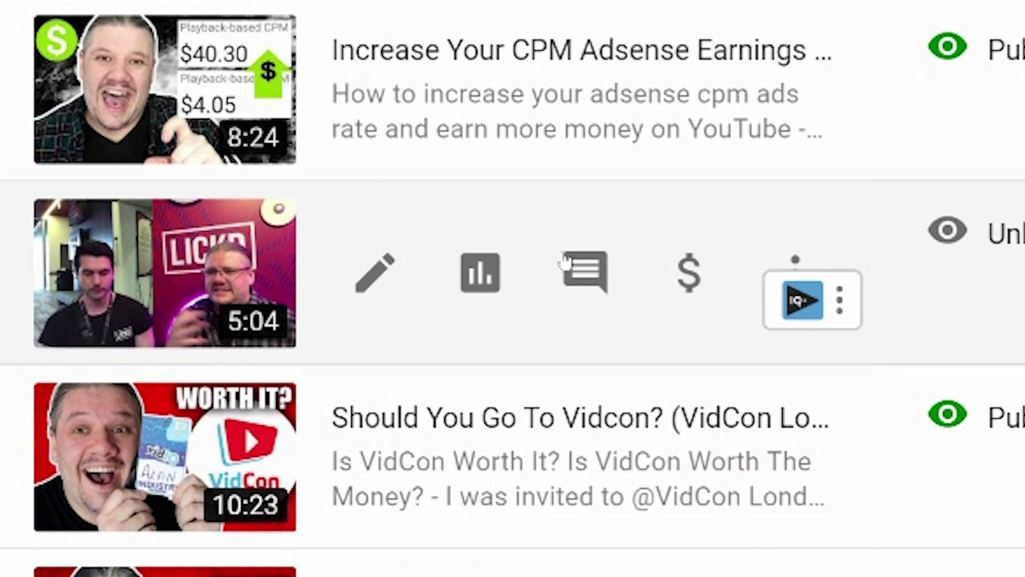
{"action": "left_click", "coordinate": [384, 284]}
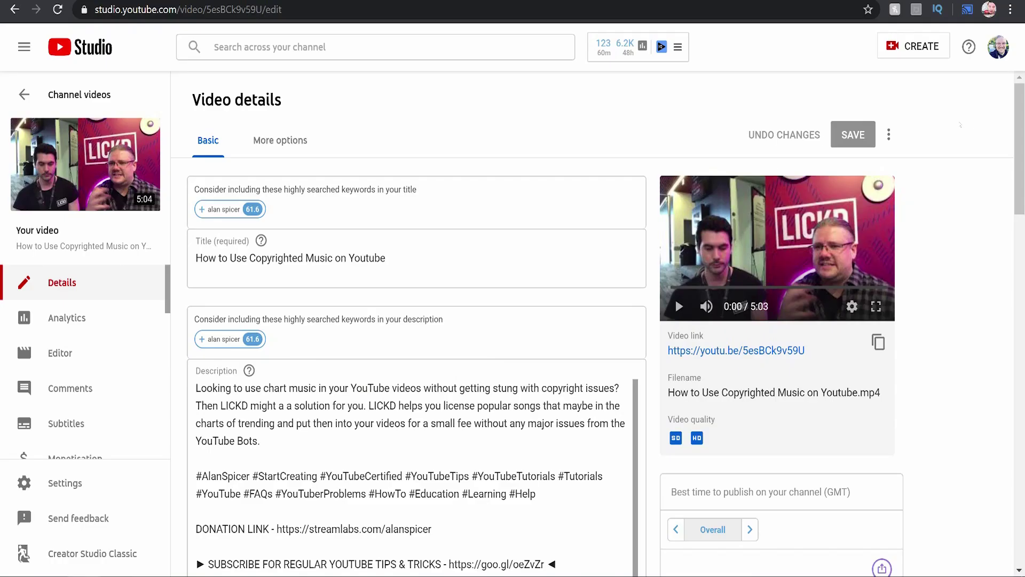
Scroll the video's details page down to the End screen card and open the end screen editor.
{"action": "scroll", "coordinate": [960, 125], "scroll_direction": "down", "scroll_amount": 6}
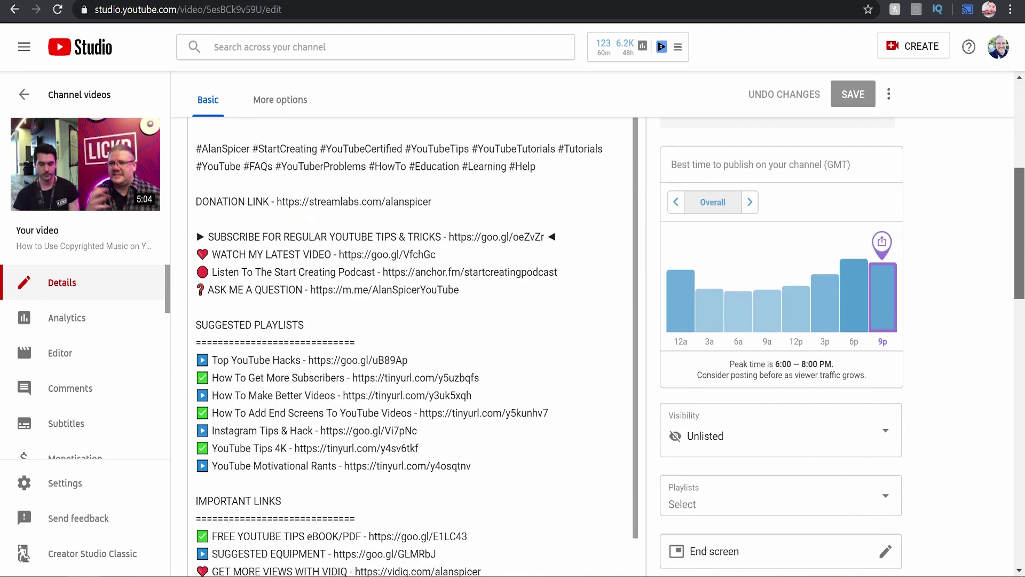
{"action": "scroll", "coordinate": [1017, 171], "scroll_direction": "down", "scroll_amount": 3}
{"action": "scroll", "coordinate": [1017, 171], "scroll_direction": "up", "scroll_amount": 5}
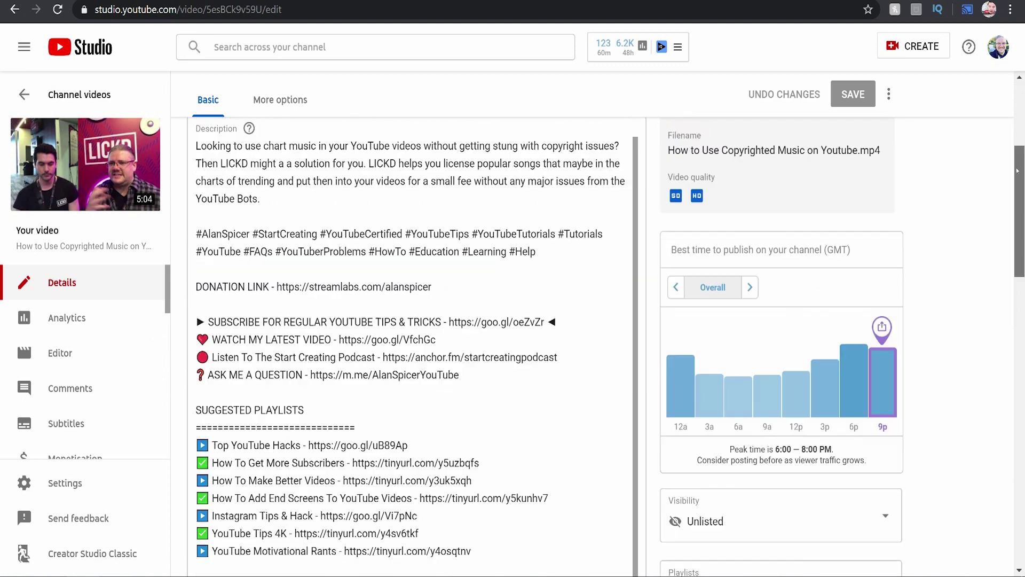
{"action": "scroll", "coordinate": [1017, 171], "scroll_direction": "up", "scroll_amount": 1}
{"action": "scroll", "coordinate": [1017, 171], "scroll_direction": "down", "scroll_amount": 5}
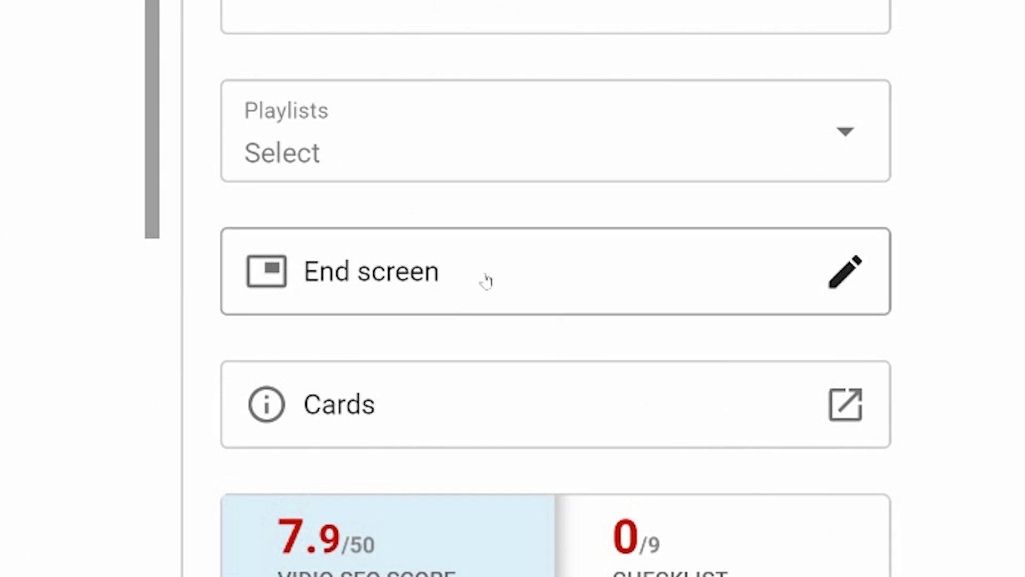
{"action": "left_click", "coordinate": [480, 290]}
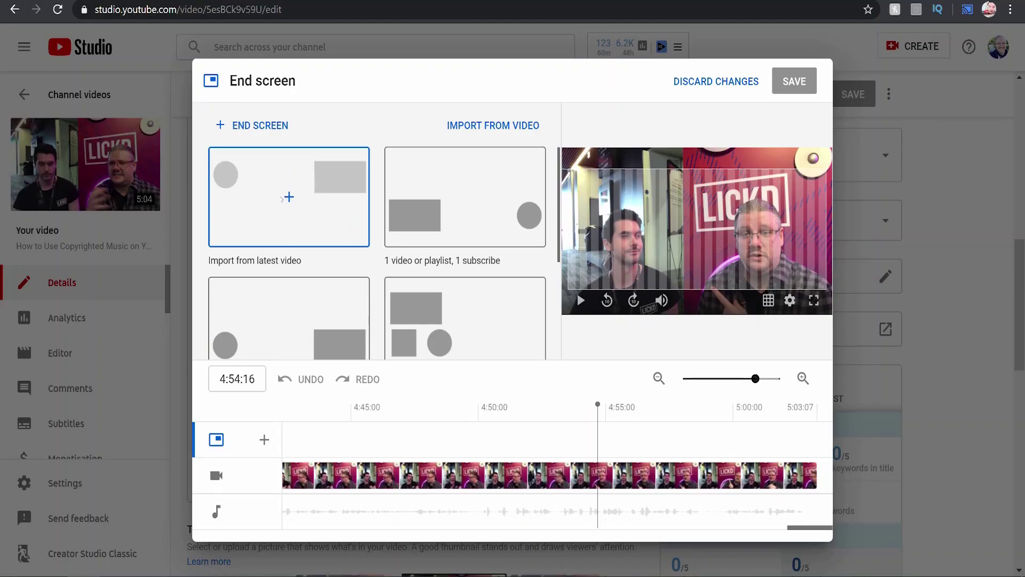
Import the latest video's end screen, then delete the imported Subscribe and video elements.
{"action": "left_click", "coordinate": [282, 199]}
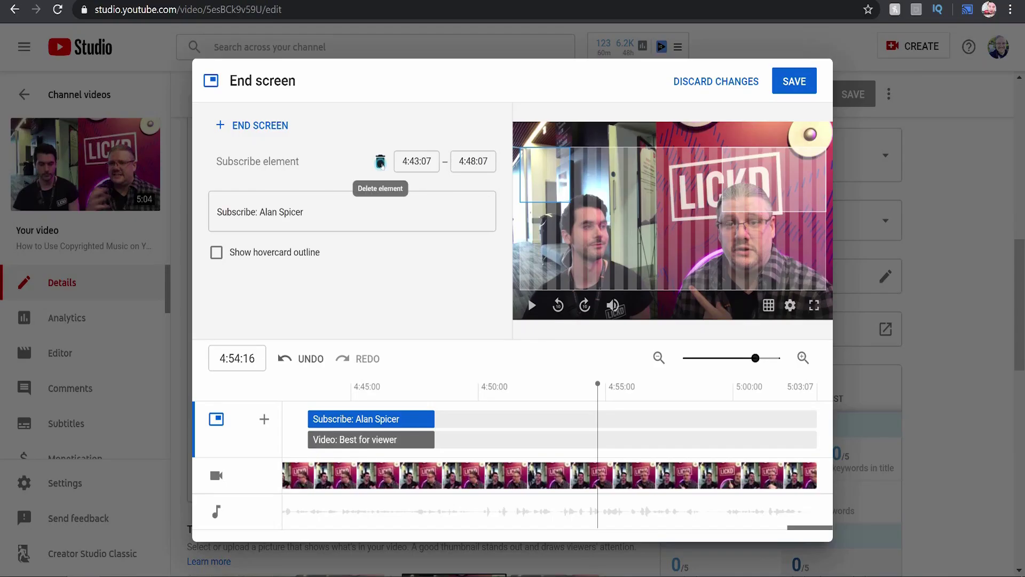
{"action": "left_click", "coordinate": [380, 162]}
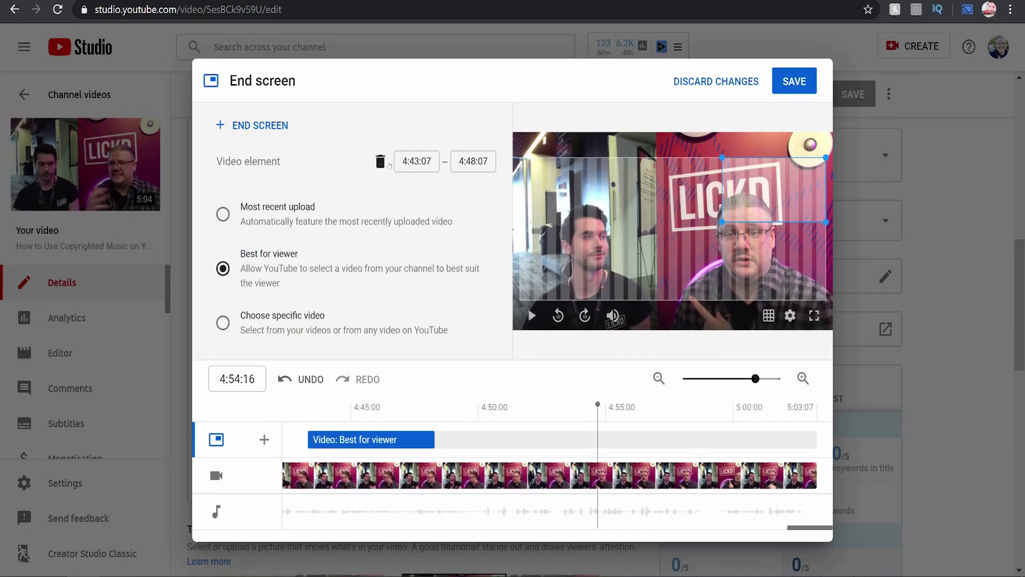
{"action": "left_click", "coordinate": [380, 162]}
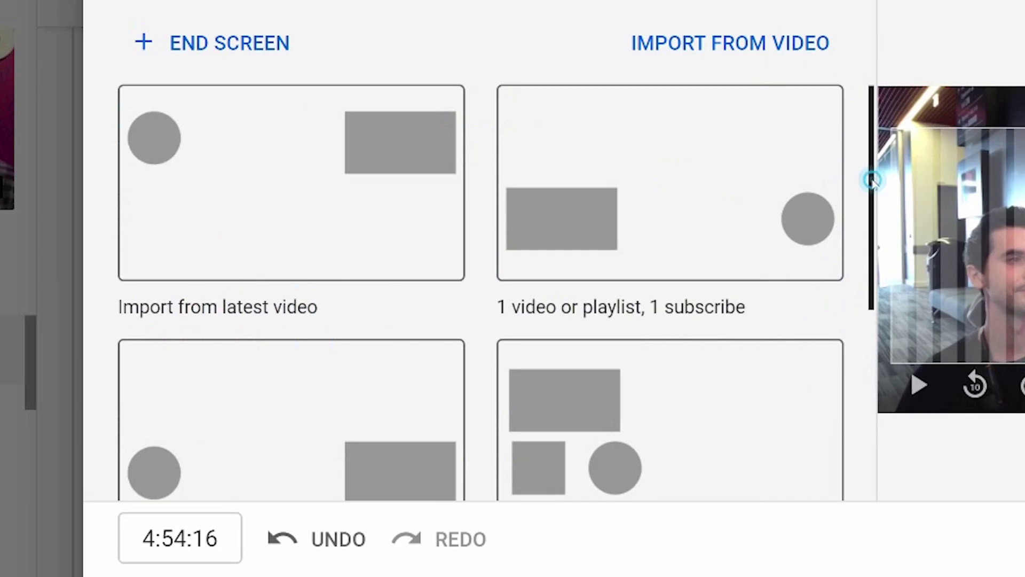
Browse the templates and the Import from video picker, closing it without choosing a video.
{"action": "left_click_drag", "start_coordinate": [558, 188], "coordinate": [560, 233]}
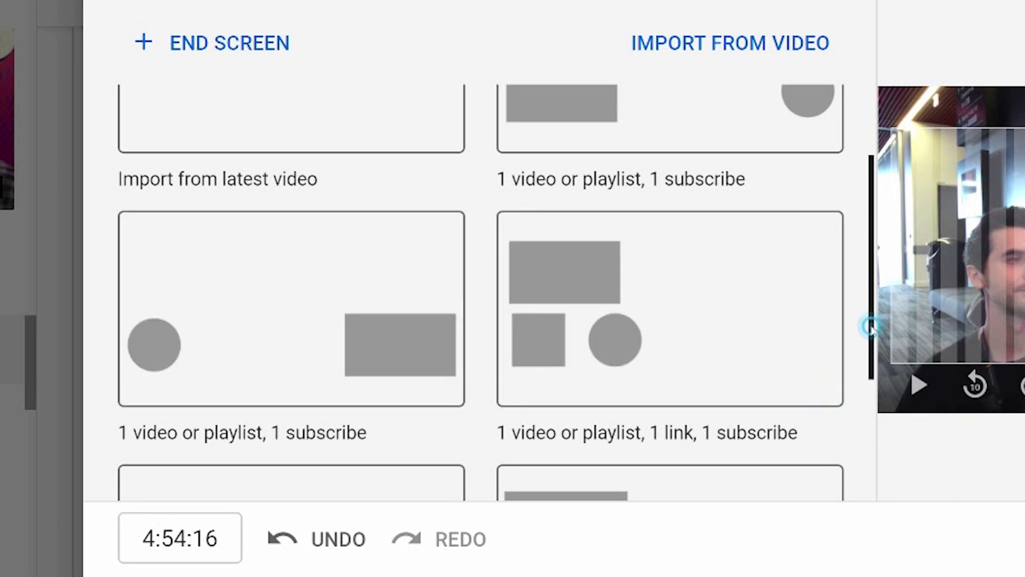
{"action": "left_click_drag", "start_coordinate": [872, 357], "coordinate": [874, 474]}
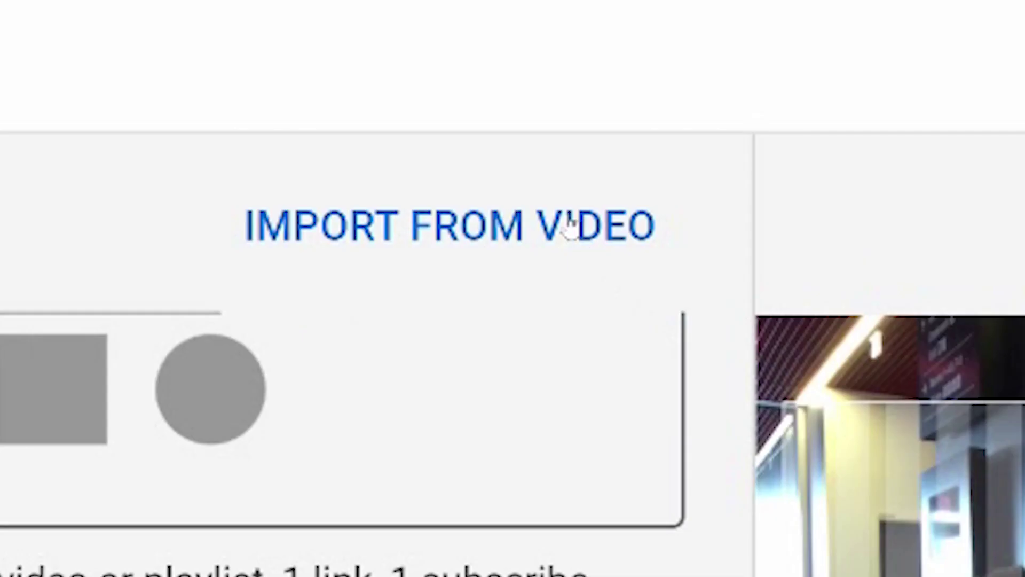
{"action": "left_click", "coordinate": [790, 43]}
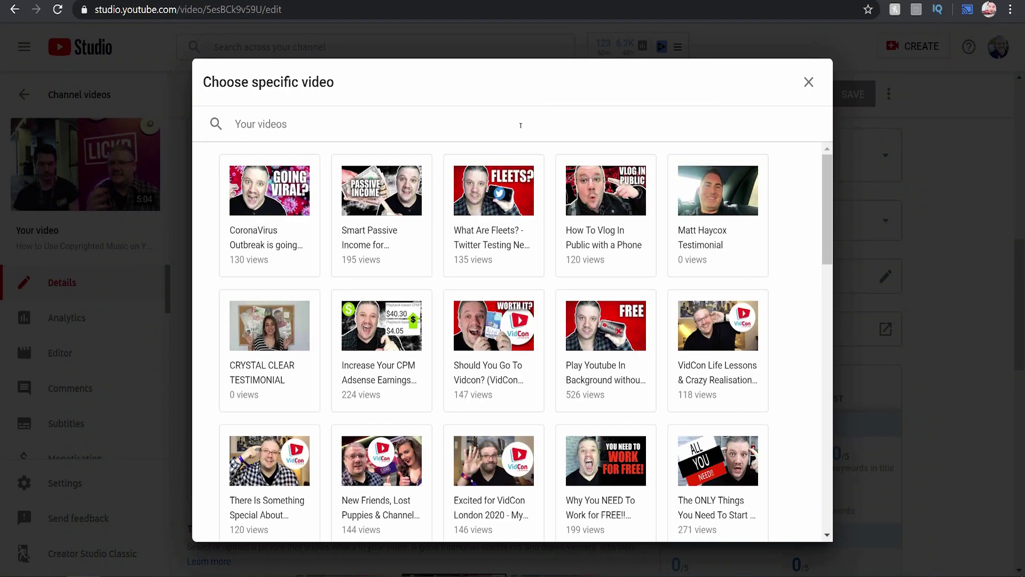
{"action": "left_click_drag", "start_coordinate": [827, 201], "coordinate": [840, 464]}
{"action": "left_click_drag", "start_coordinate": [839, 368], "coordinate": [829, 167]}
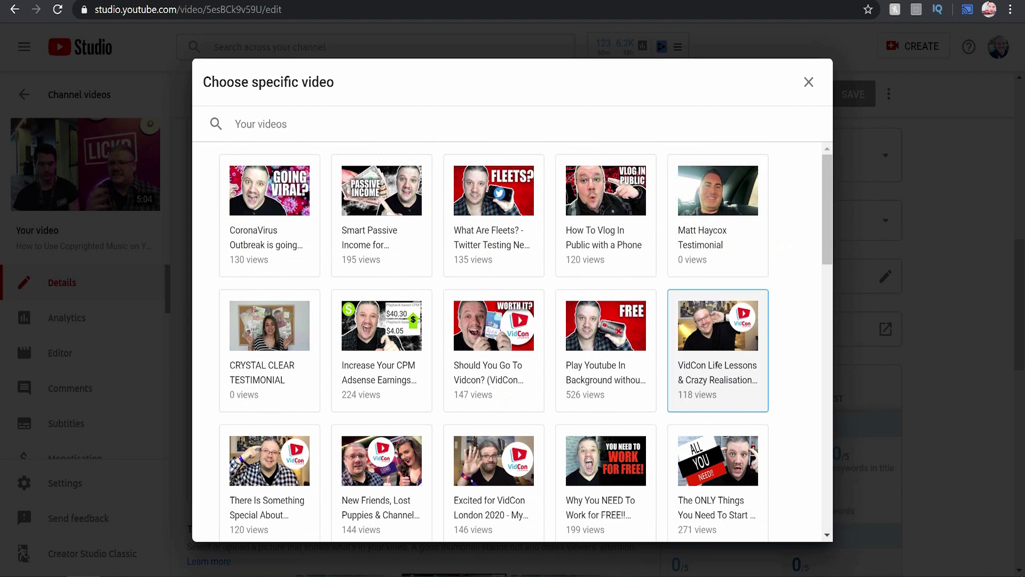
{"action": "left_click", "coordinate": [809, 81]}
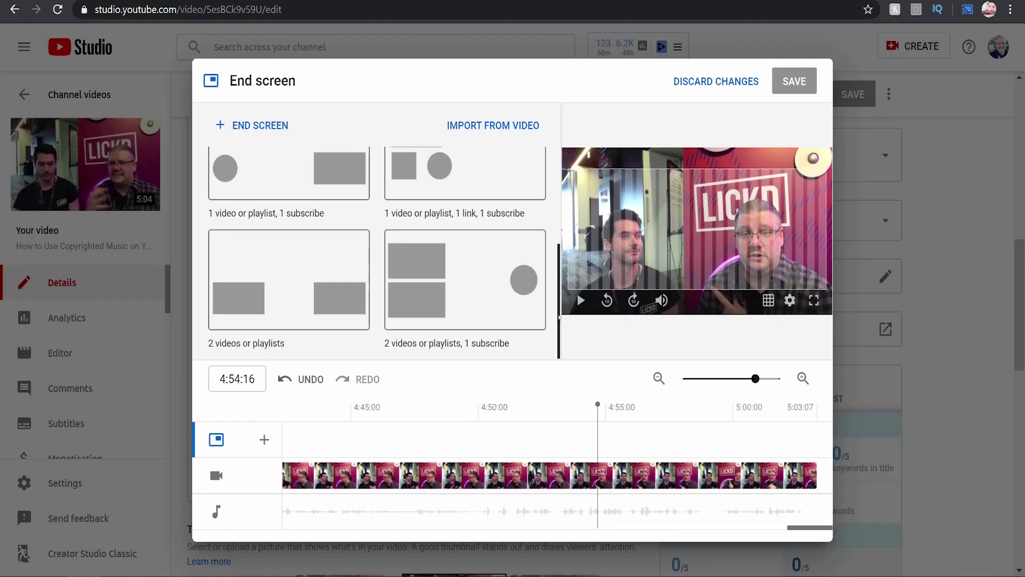
Move the timeline playhead to about 4:52 and begin adding a new end screen element.
{"action": "left_click_drag", "start_coordinate": [559, 299], "coordinate": [567, 159]}
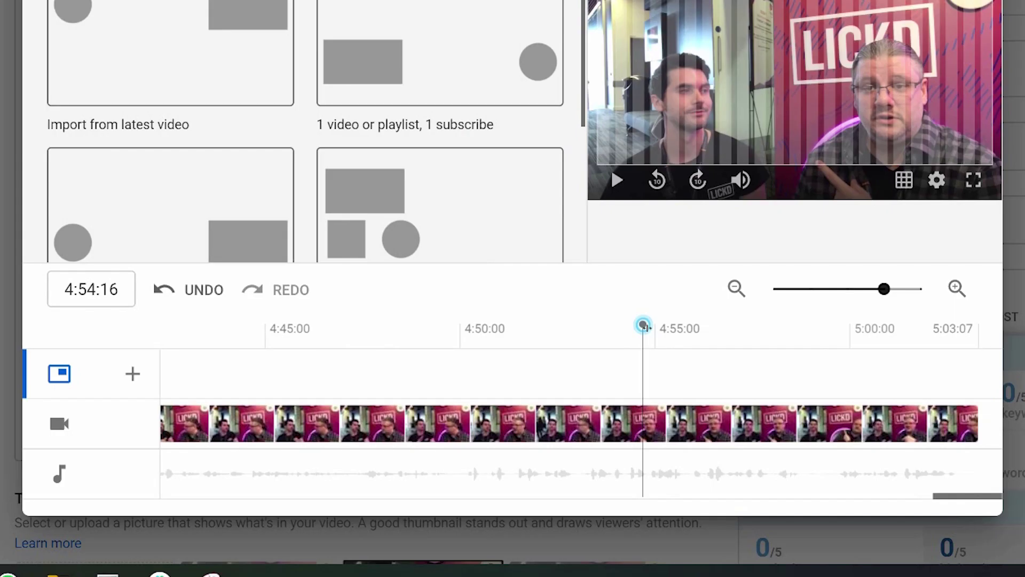
{"action": "left_click_drag", "start_coordinate": [597, 405], "coordinate": [532, 418]}
{"action": "left_click_drag", "start_coordinate": [543, 344], "coordinate": [759, 382]}
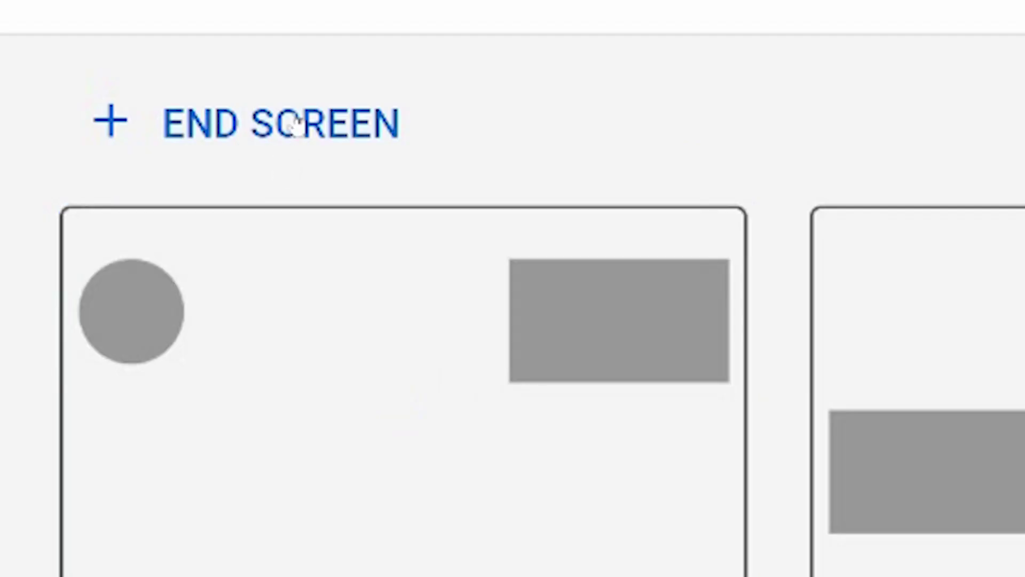
{"action": "left_click", "coordinate": [264, 123]}
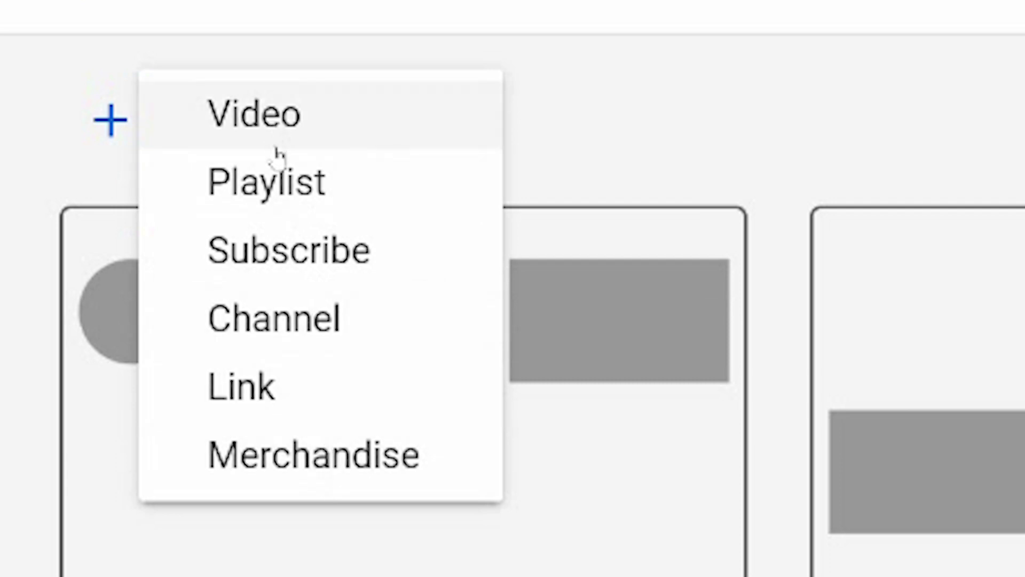
Add a most-recent-upload video element, make it start later, then pick the specific-video option.
{"action": "left_click", "coordinate": [282, 126]}
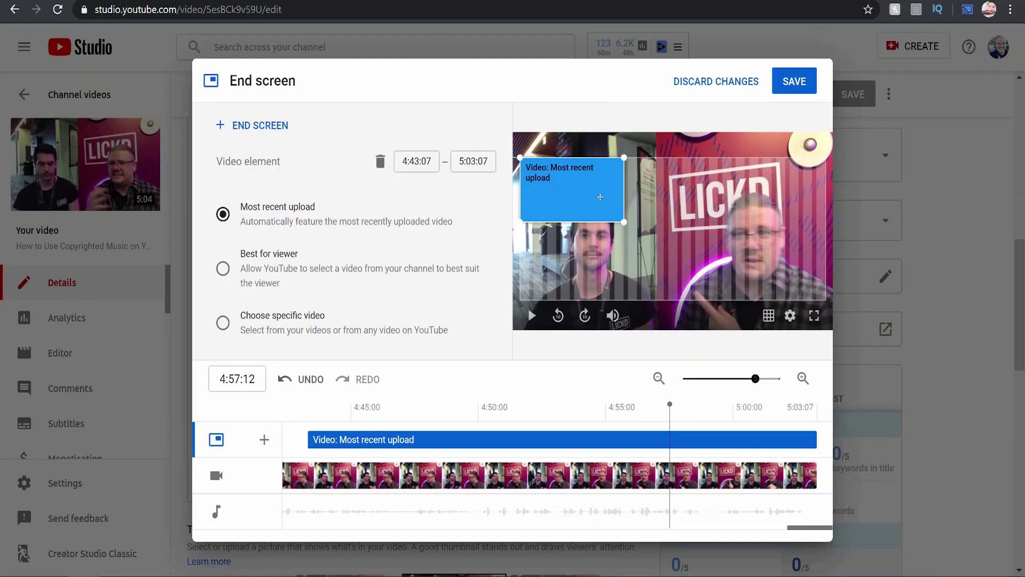
{"action": "left_click_drag", "start_coordinate": [259, 203], "coordinate": [172, 201]}
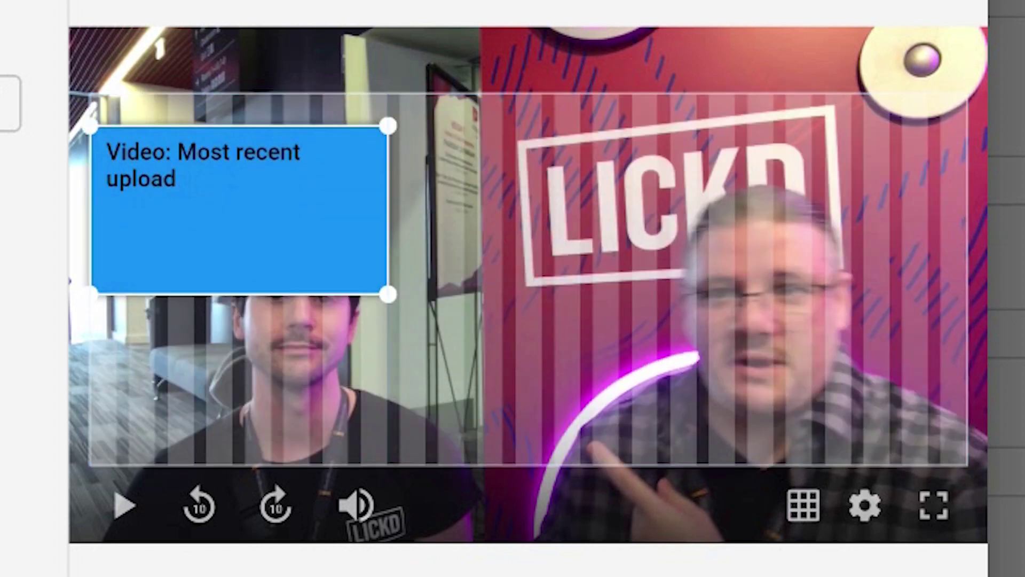
{"action": "left_click_drag", "start_coordinate": [290, 436], "coordinate": [835, 463]}
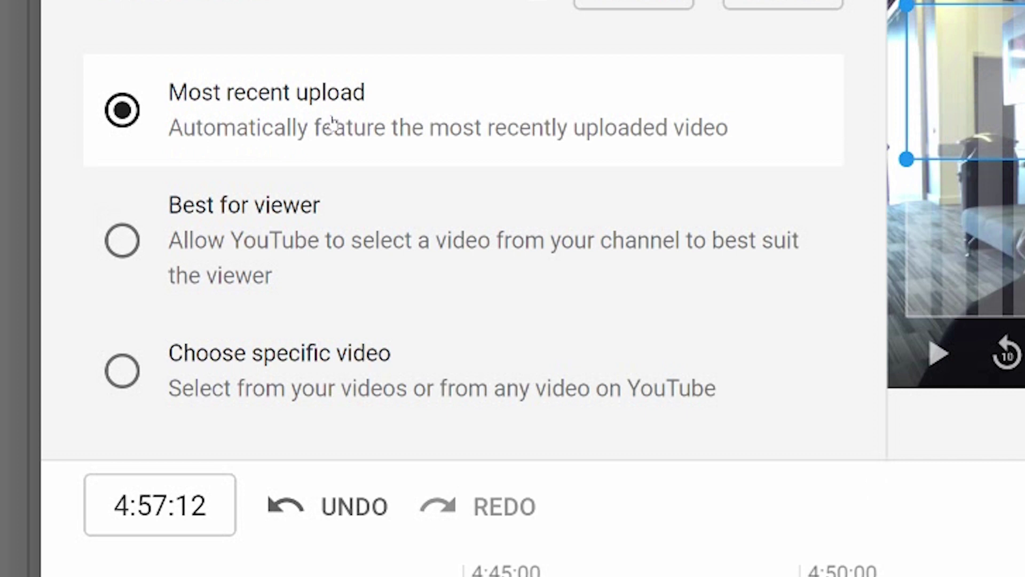
{"action": "left_click", "coordinate": [305, 246]}
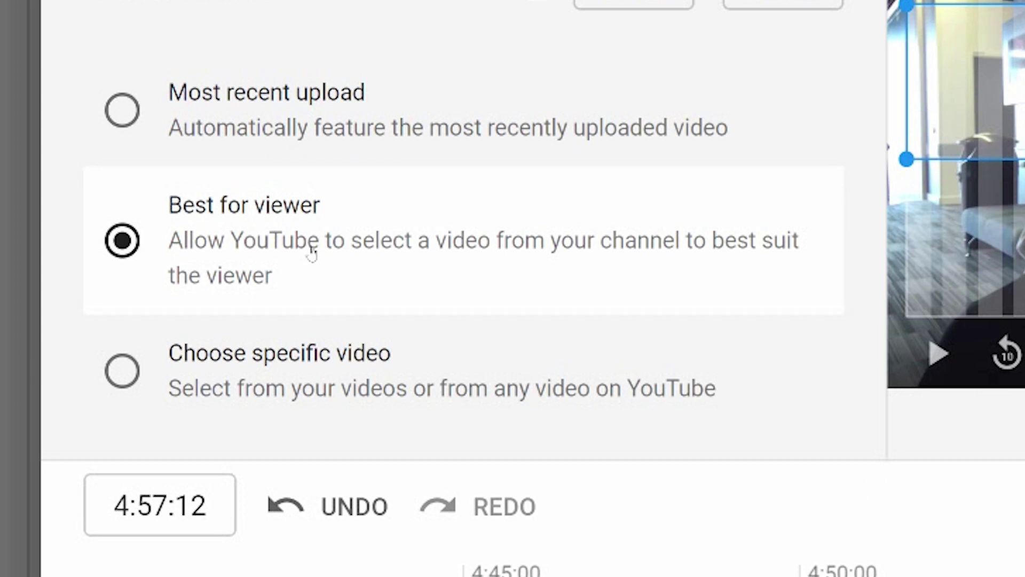
{"action": "left_click", "coordinate": [368, 364]}
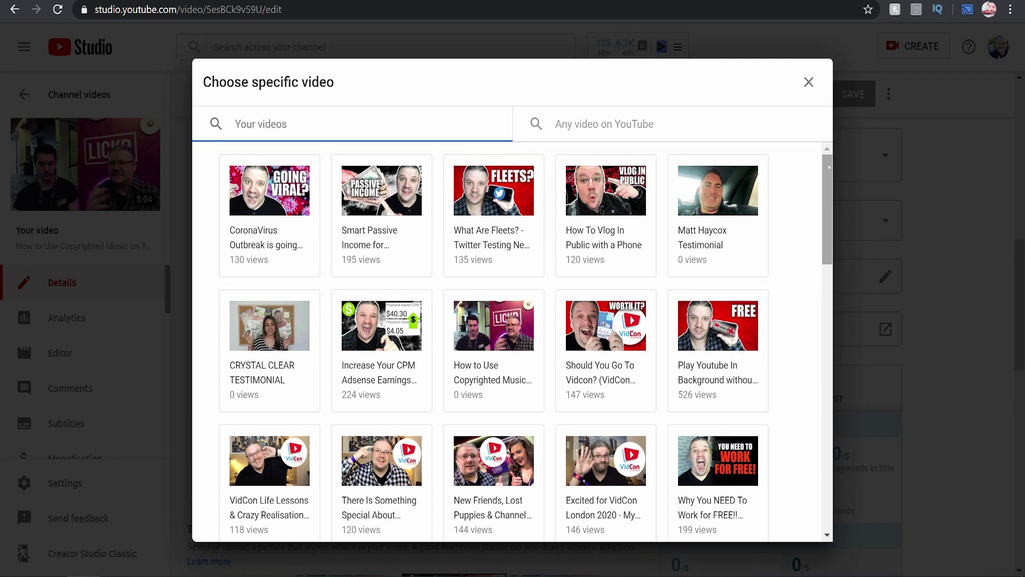
Search all of YouTube for 'VIDIQ' and feature the vidIQ Getting Started video.
{"action": "scroll", "coordinate": [836, 288], "scroll_direction": "down", "scroll_amount": 1}
{"action": "left_click_drag", "start_coordinate": [835, 289], "coordinate": [797, 115]}
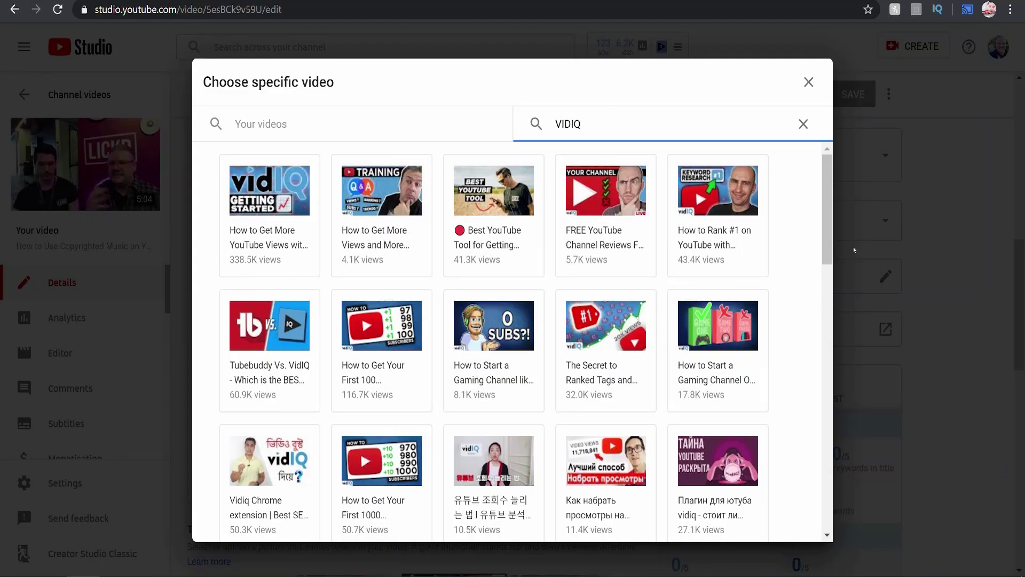
{"action": "left_click_drag", "start_coordinate": [828, 217], "coordinate": [795, 195]}
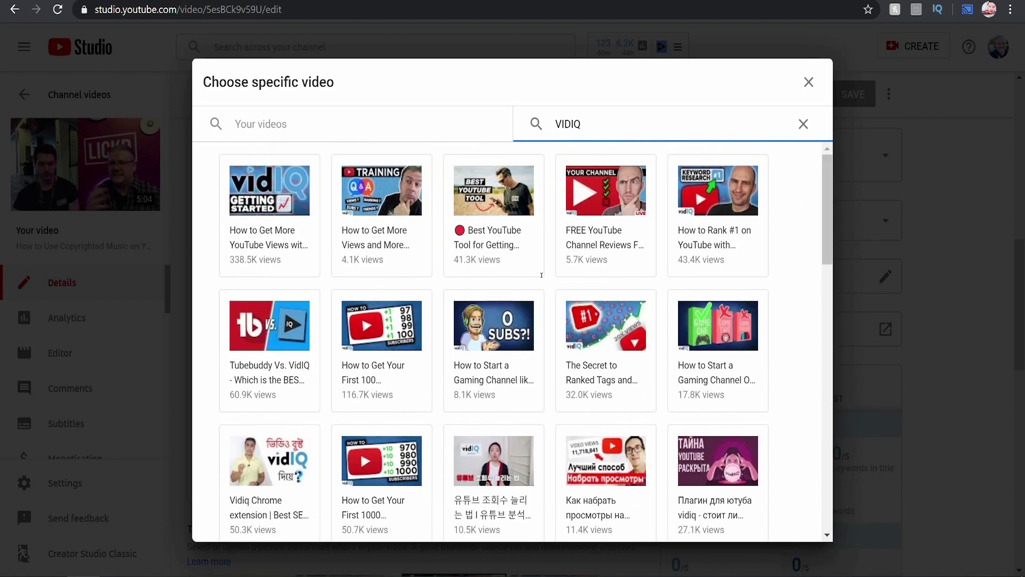
{"action": "left_click", "coordinate": [277, 209]}
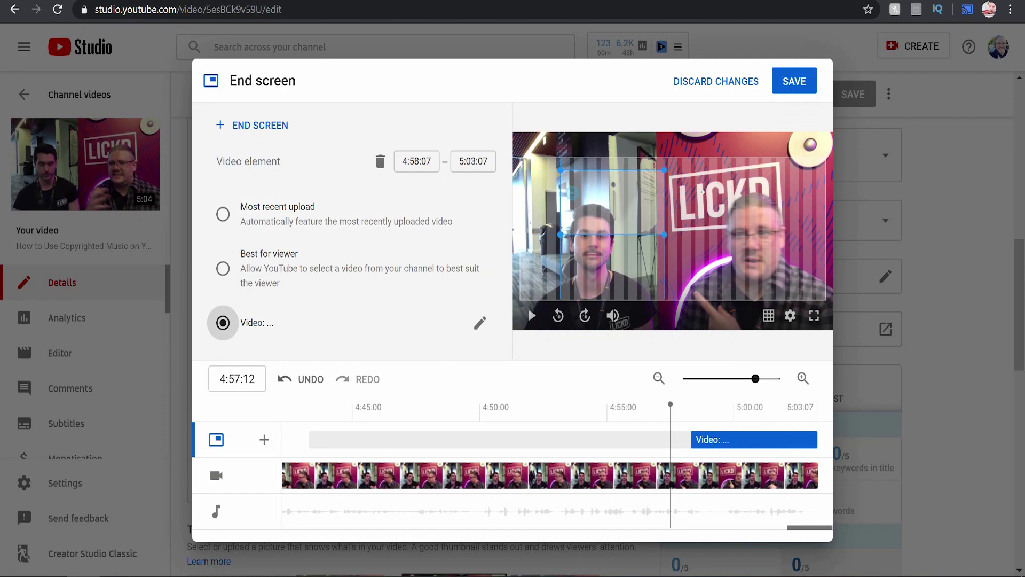
Move the featured video to the top and place a Subscribe element in the top-right corner.
{"action": "left_click_drag", "start_coordinate": [564, 193], "coordinate": [575, 125]}
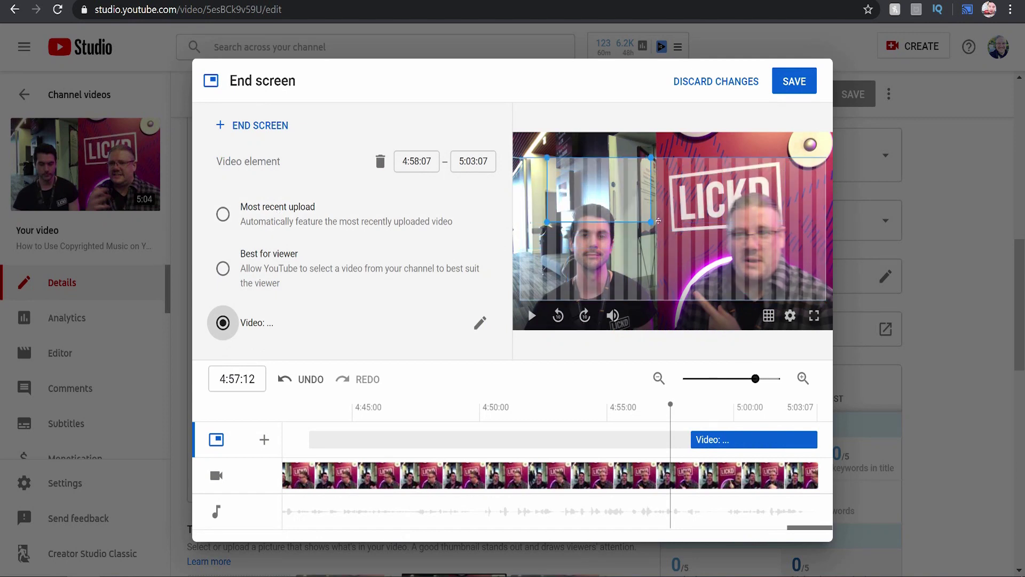
{"action": "left_click", "coordinate": [256, 125]}
{"action": "left_click", "coordinate": [275, 158]}
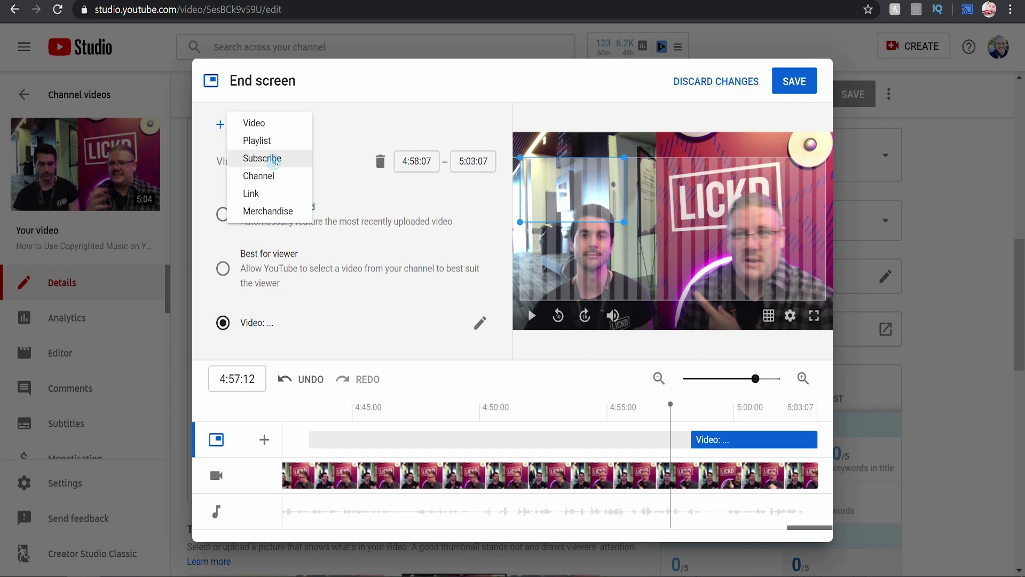
{"action": "left_click_drag", "start_coordinate": [694, 203], "coordinate": [753, 177]}
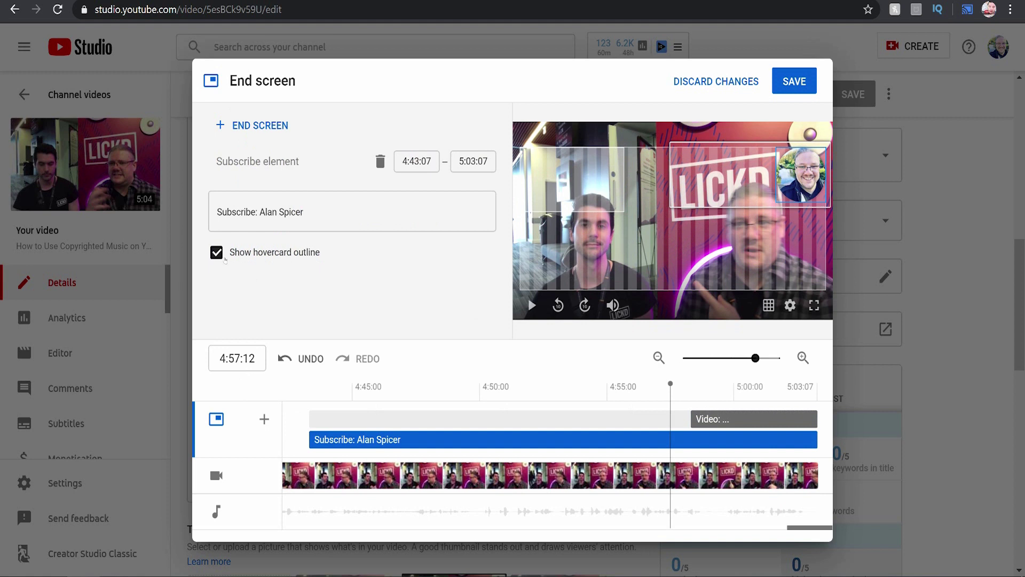
{"action": "left_click", "coordinate": [217, 253]}
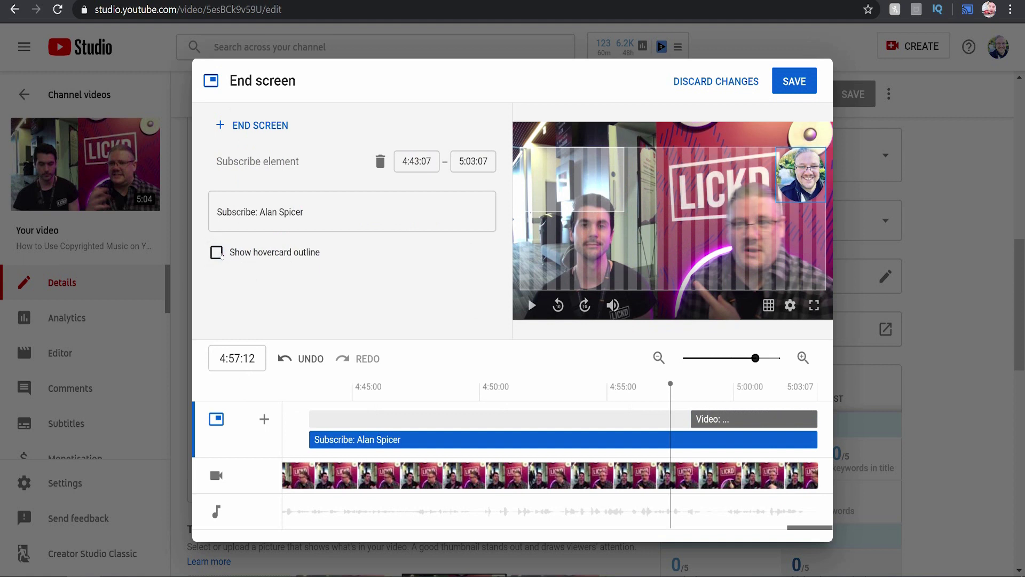
{"action": "left_click", "coordinate": [217, 253]}
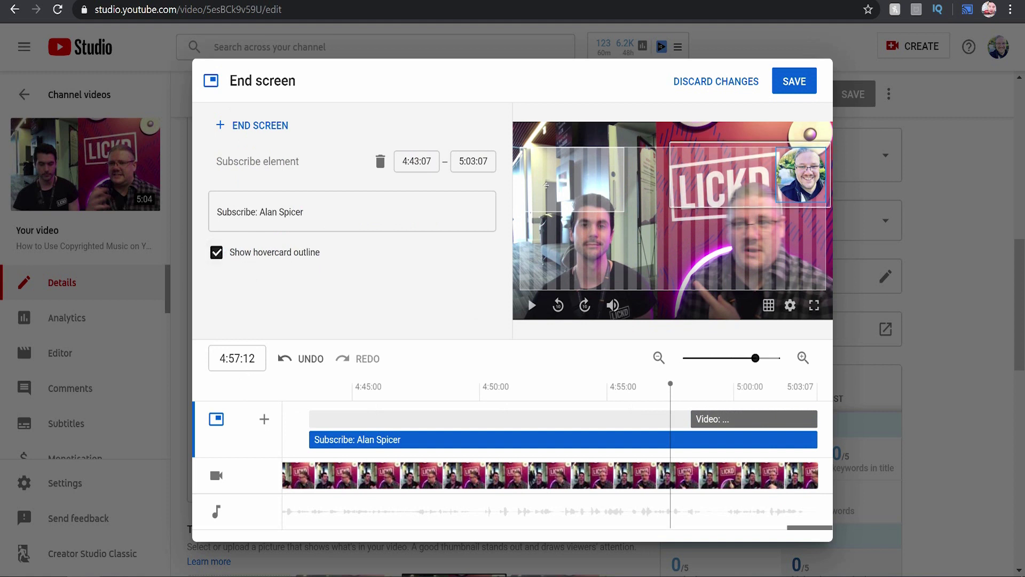
Try enlarging the featured video box, then undo the resize.
{"action": "left_click", "coordinate": [596, 199]}
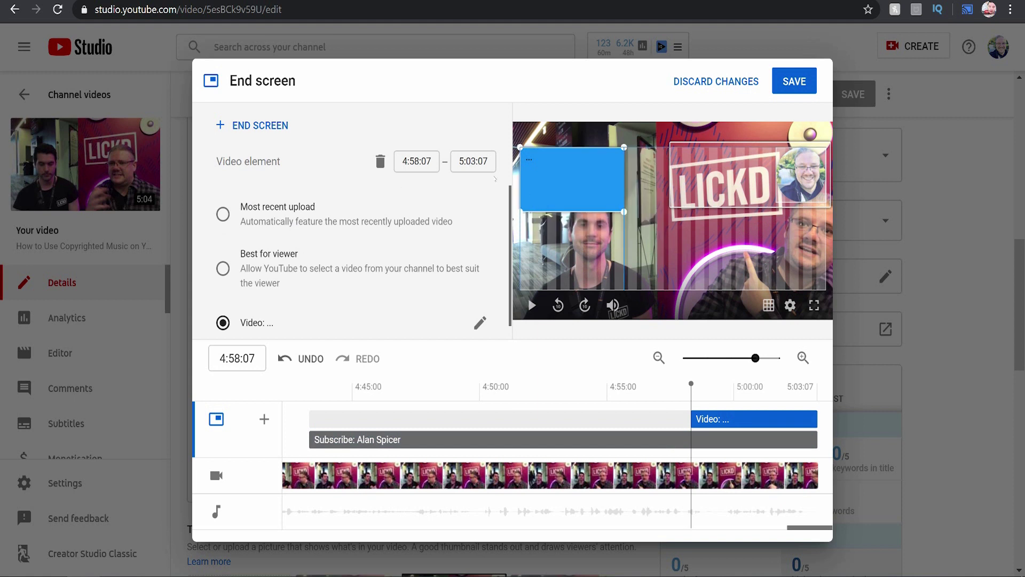
{"action": "left_click_drag", "start_coordinate": [624, 211], "coordinate": [718, 300]}
{"action": "key", "text": "ctrl+z"}
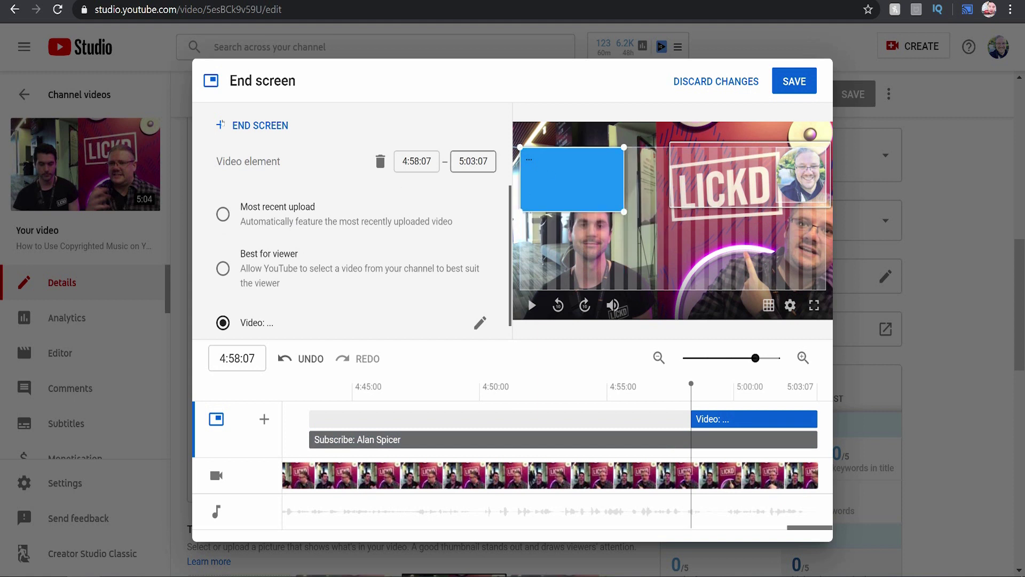
{"action": "left_click", "coordinate": [267, 124]}
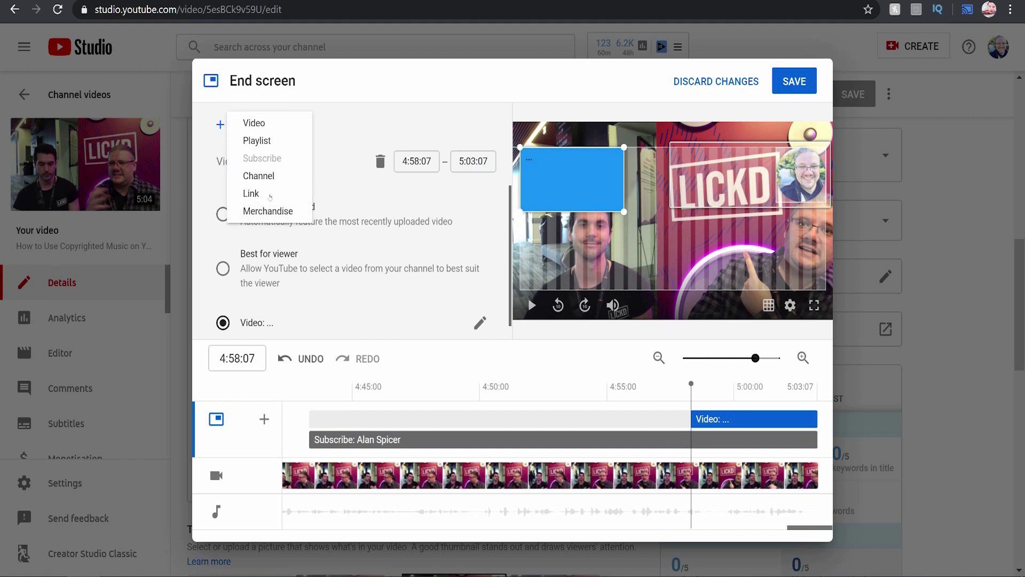
Add a merchandise element, then a website Link element after accepting the external links terms.
{"action": "left_click", "coordinate": [268, 210]}
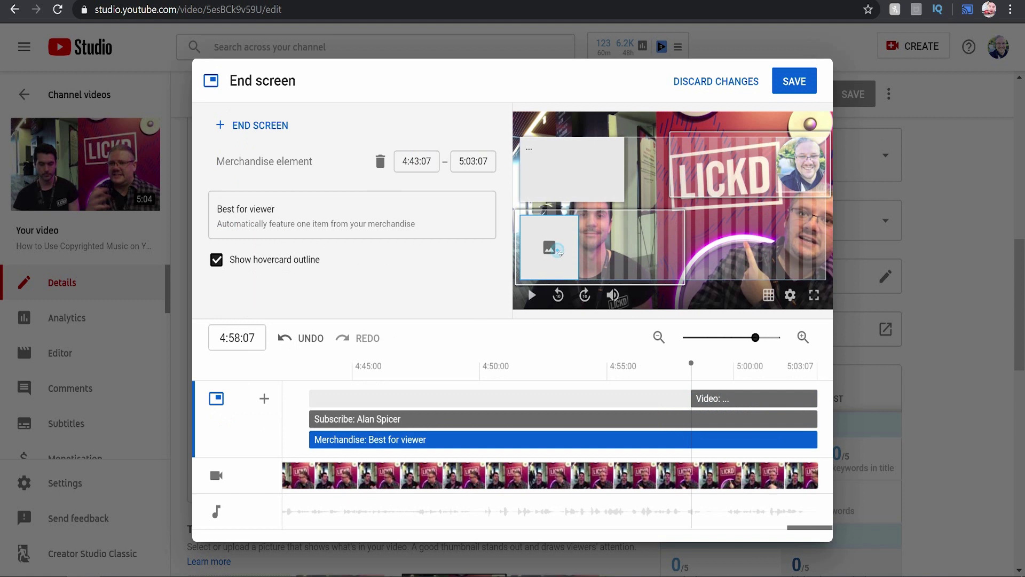
{"action": "left_click", "coordinate": [239, 127]}
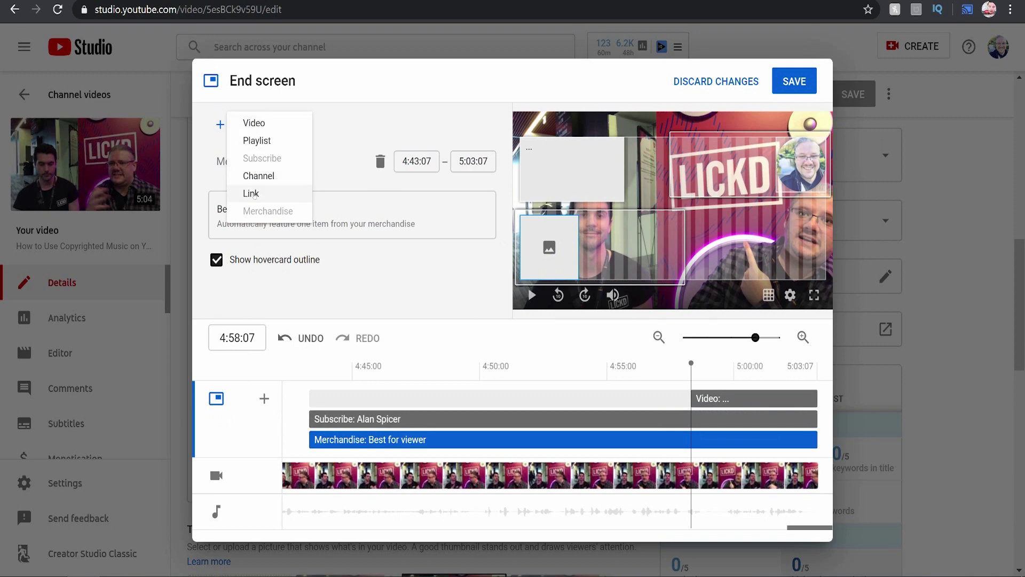
{"action": "left_click", "coordinate": [254, 195]}
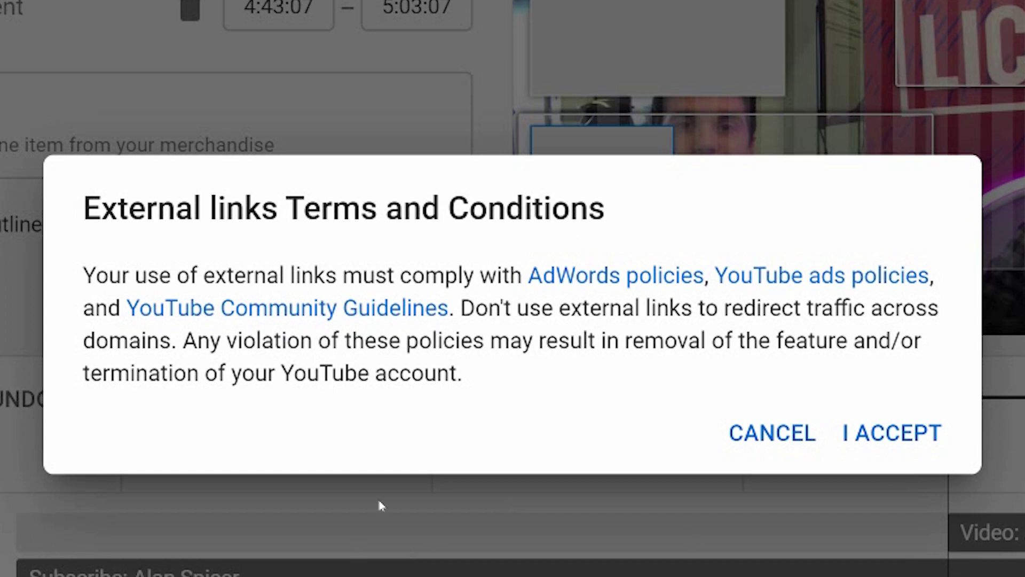
{"action": "left_click", "coordinate": [900, 440]}
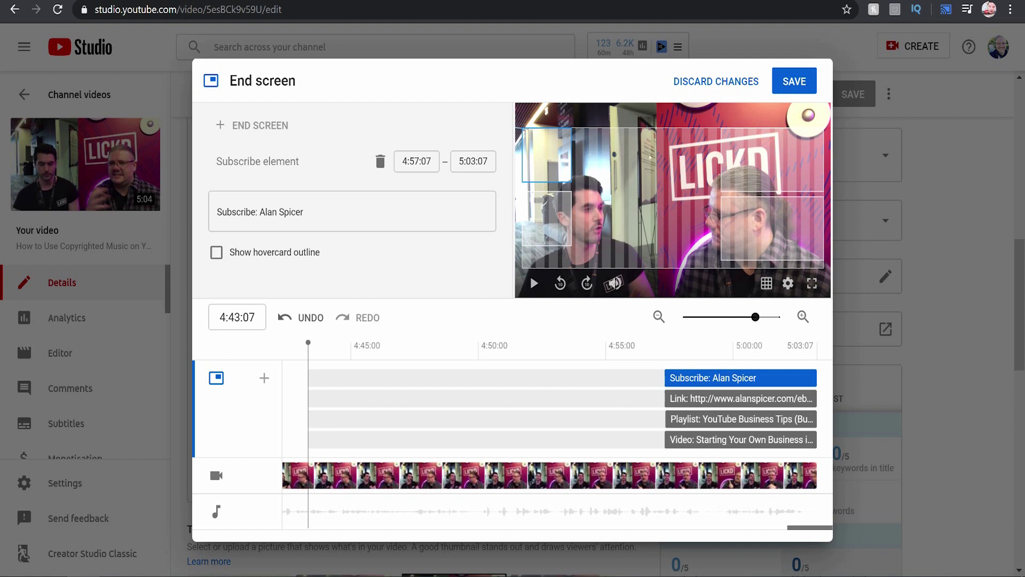
Play the video's ending to preview the featured video, Business Tips playlist, link and Subscribe elements.
{"action": "left_click", "coordinate": [534, 283]}
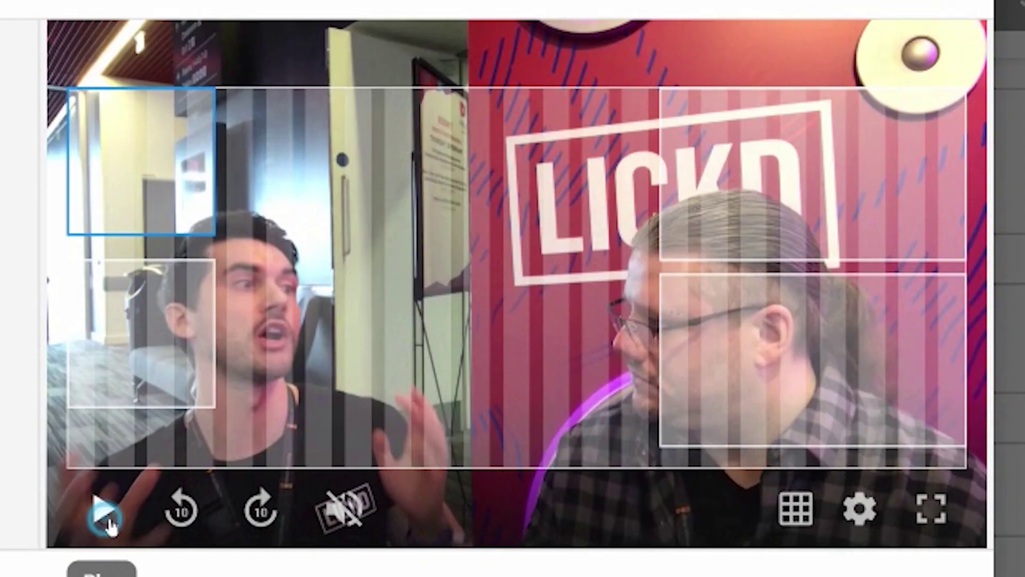